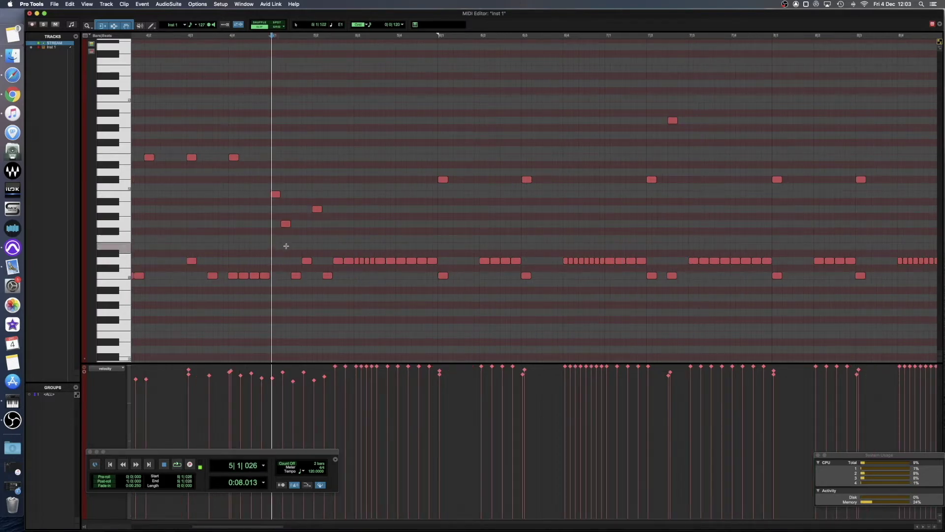
# - Play the drum pattern from just before bar 5 through bar 7
pyautogui.hscroll(5, 414, 256)
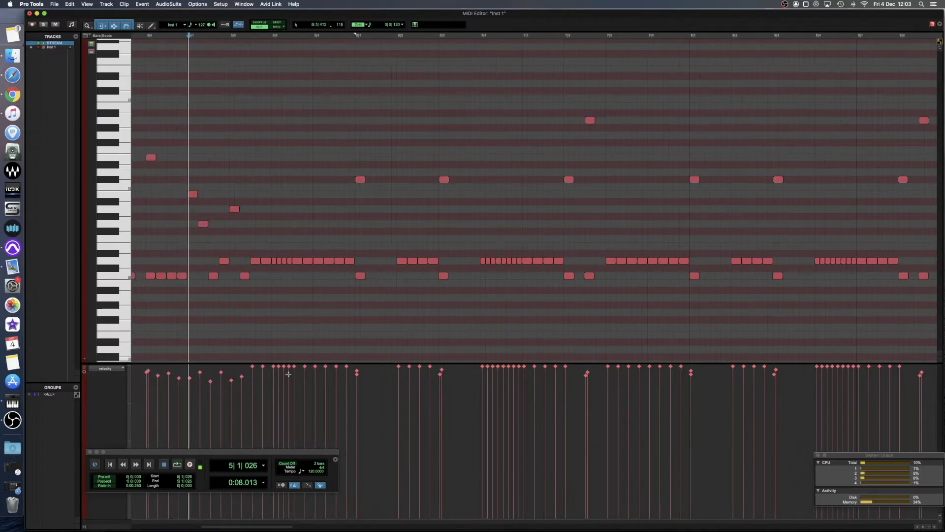
pyautogui.click(179, 250)
pyautogui.press('space')
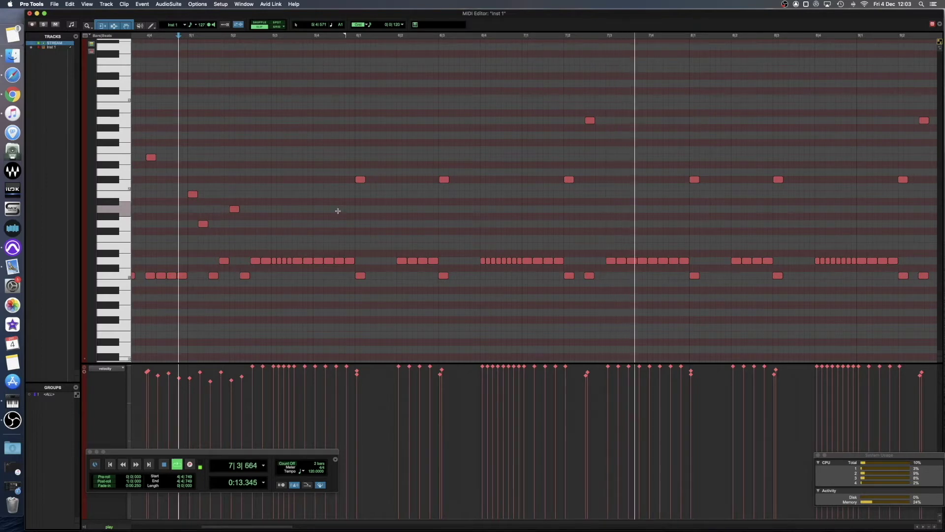
pyautogui.press('space')
pyautogui.click(313, 224)
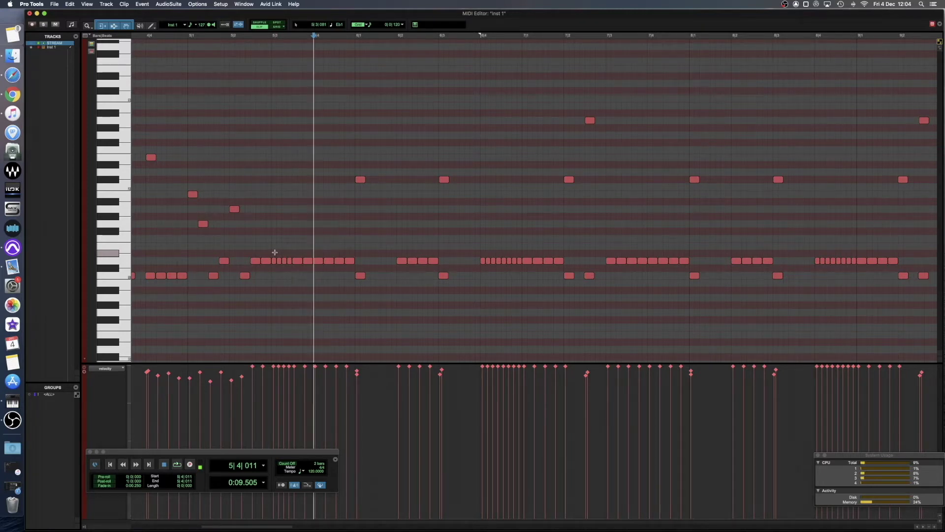
# - Quantize the three groups of fast D1 notes in bars 5, 6 and 8 to a 1/32-note grid with 50% randomization
pyautogui.moveTo(274, 251); pyautogui.dragTo(289, 270)
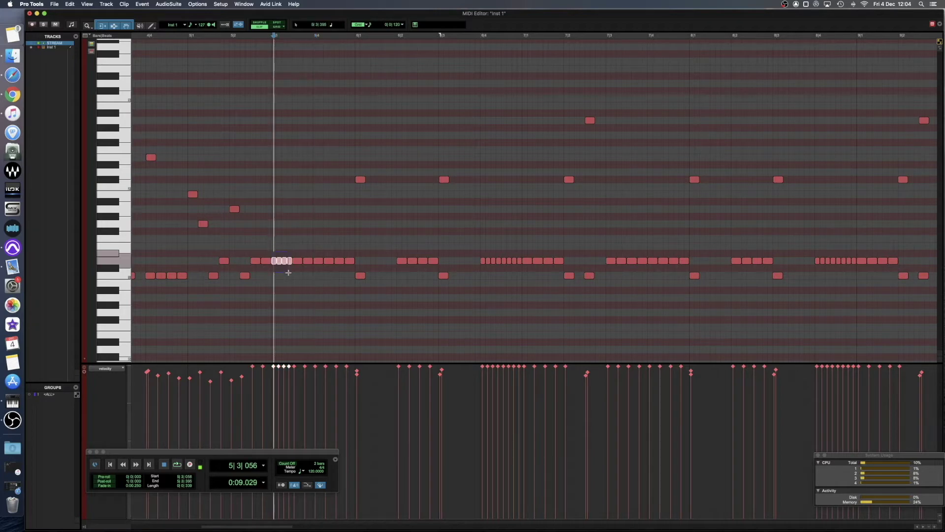
pyautogui.keyDown('shift'); pyautogui.moveTo(466, 245); pyautogui.dragTo(516, 271); pyautogui.keyUp('shift')
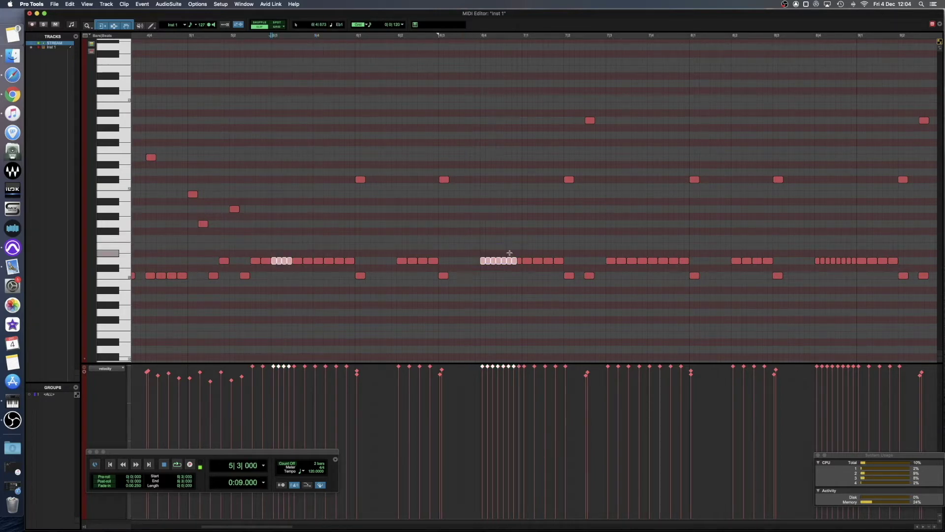
pyautogui.keyDown('shift'); pyautogui.click(519, 259); pyautogui.keyUp('shift')
pyautogui.keyDown('shift'); pyautogui.moveTo(812, 244); pyautogui.dragTo(857, 272); pyautogui.keyUp('shift')
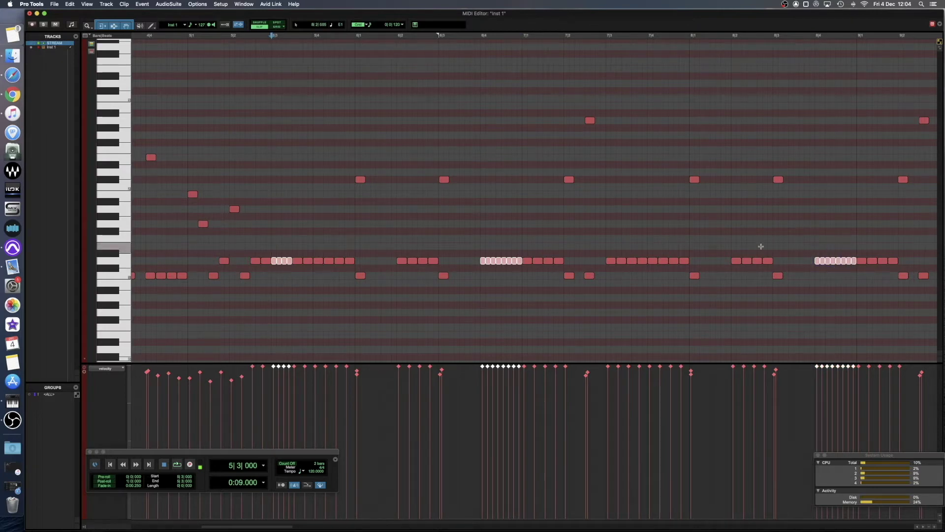
pyautogui.hotkey('alt', '0')
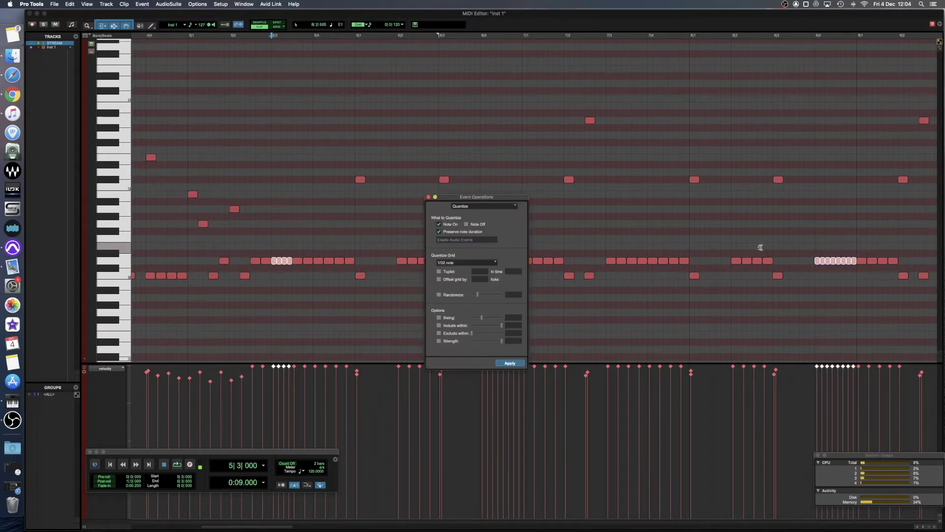
pyautogui.click(445, 264)
pyautogui.click(444, 264)
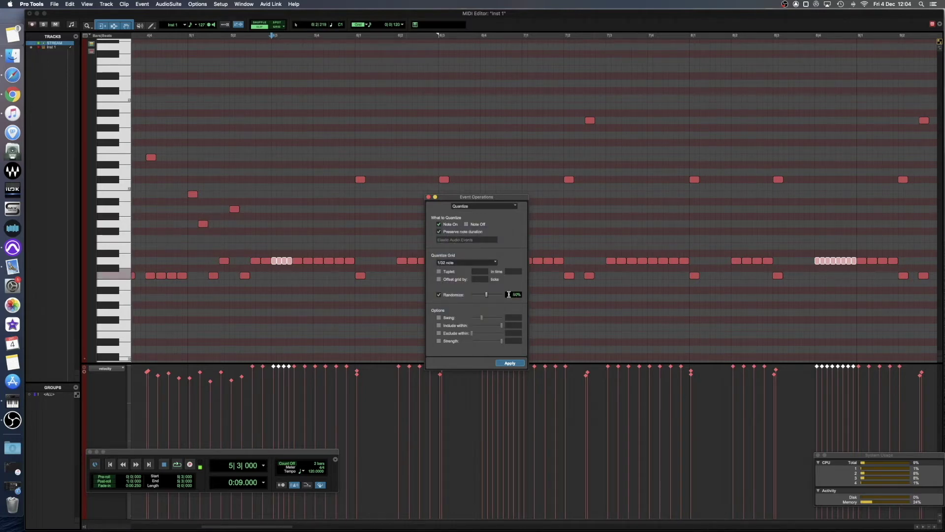
# - Play back the randomized fast rolls and inspect individual notes in the bar 5 and bar 6 rolls
pyautogui.press('space')
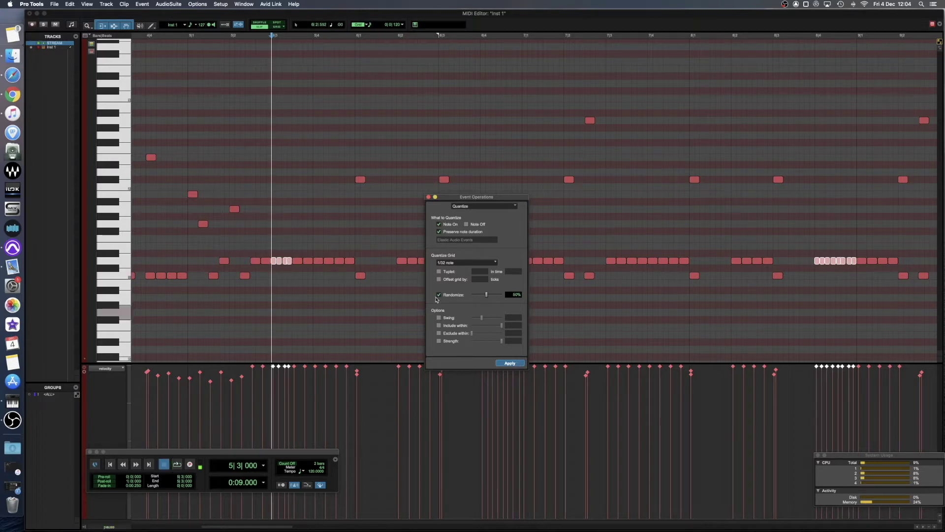
pyautogui.moveTo(505, 201); pyautogui.dragTo(448, 287)
pyautogui.press('space')
pyautogui.click(361, 246)
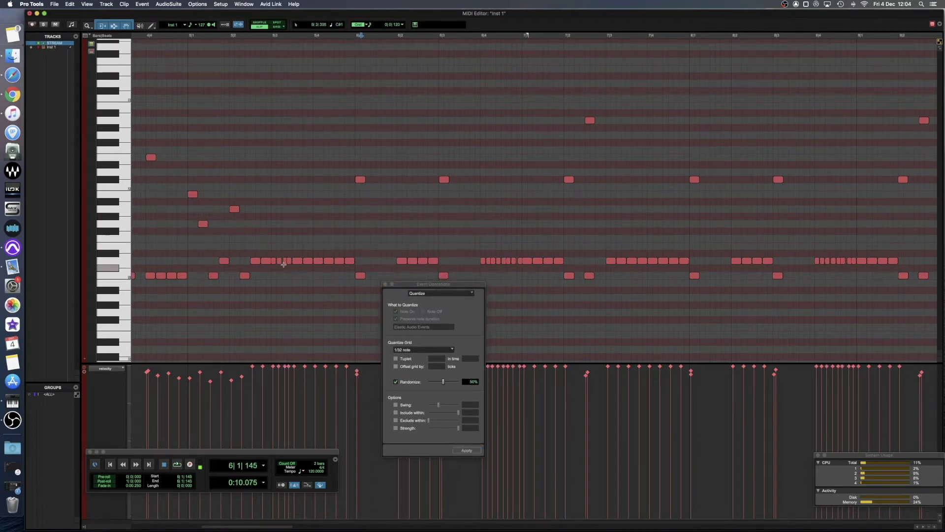
pyautogui.click(286, 263)
pyautogui.click(514, 262)
pyautogui.click(510, 265)
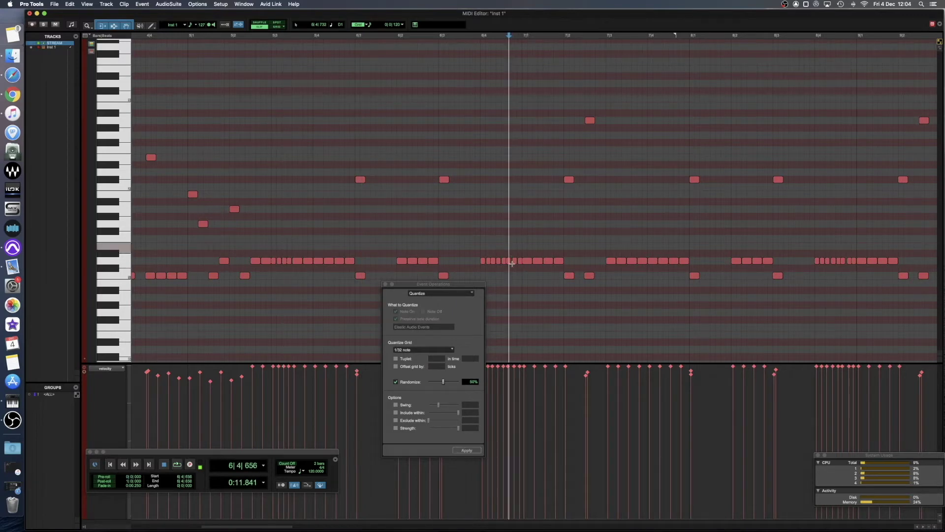
pyautogui.click(510, 261)
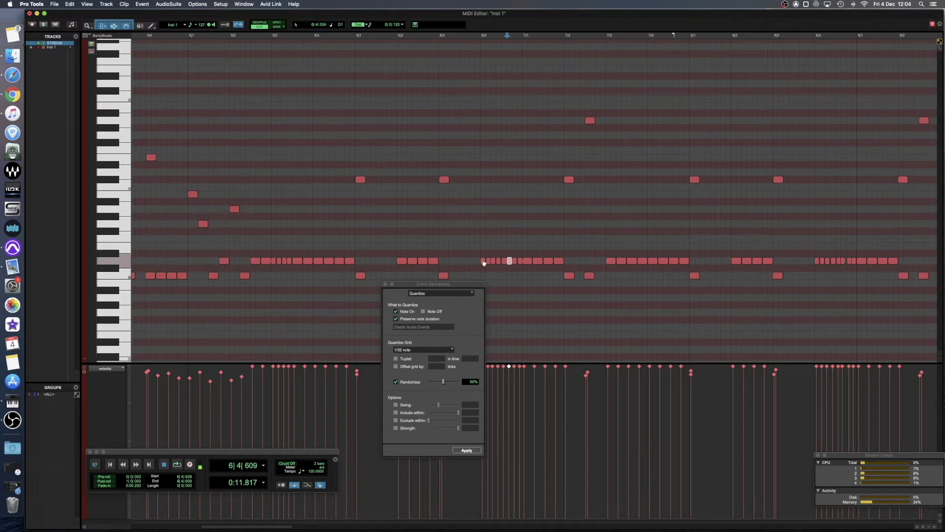
# - Audition the rolls starting at beat 4 of bars 6 and 8, and check a note in the bar 8 roll
pyautogui.click(482, 246)
pyautogui.press('space')
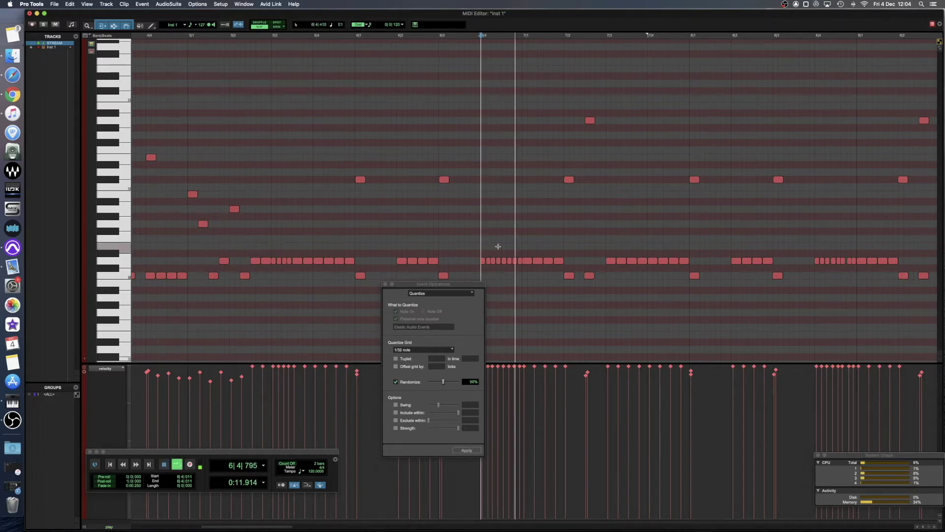
pyautogui.press('space')
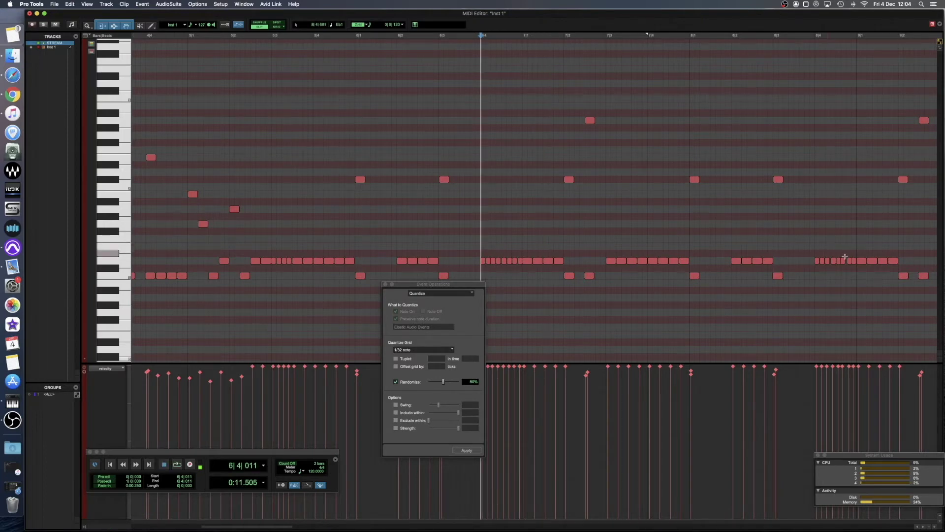
pyautogui.click(816, 247)
pyautogui.press('space')
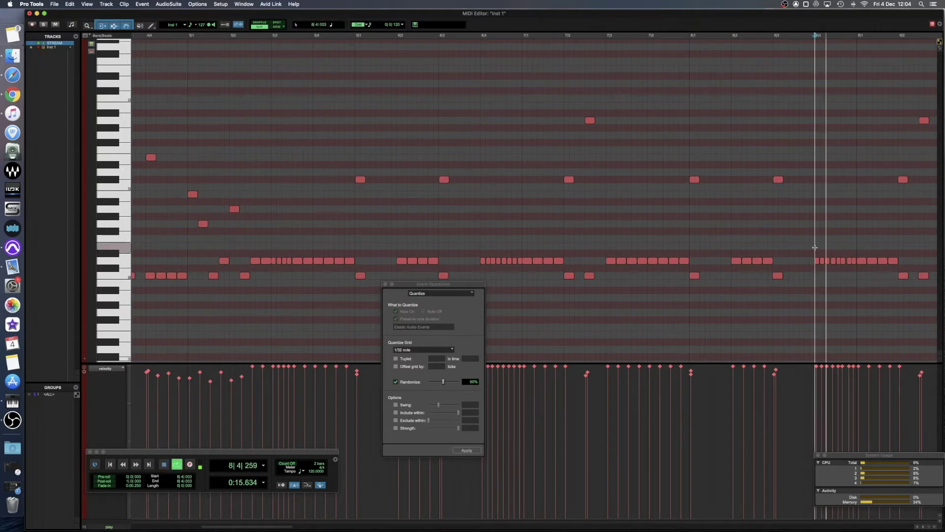
pyautogui.press('space')
pyautogui.click(846, 265)
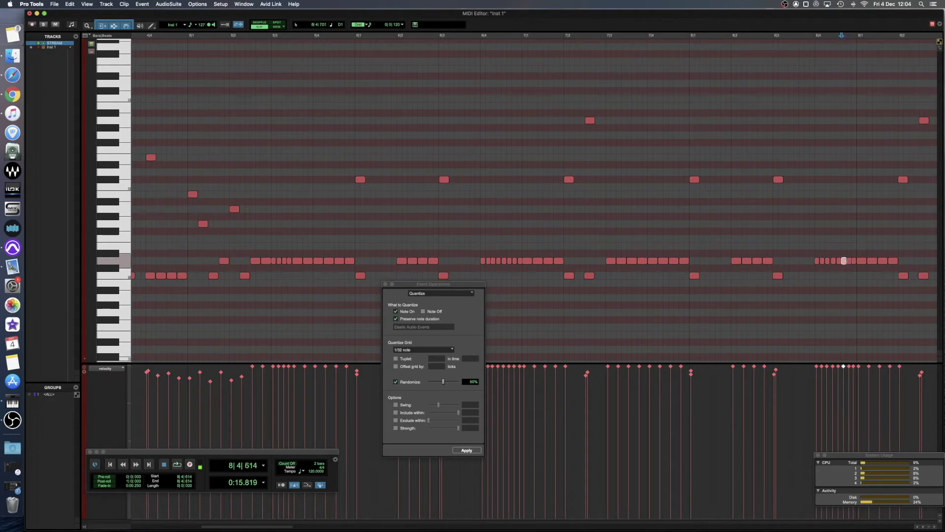
pyautogui.click(796, 243)
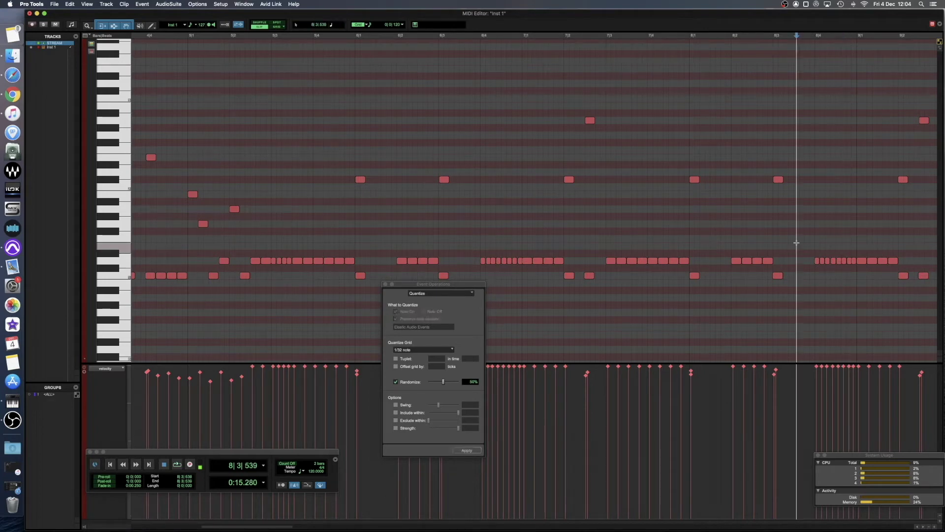
# - Save the session and play the last fast roll from just before its start in bar 8
pyautogui.click(803, 242)
pyautogui.press('super+s')
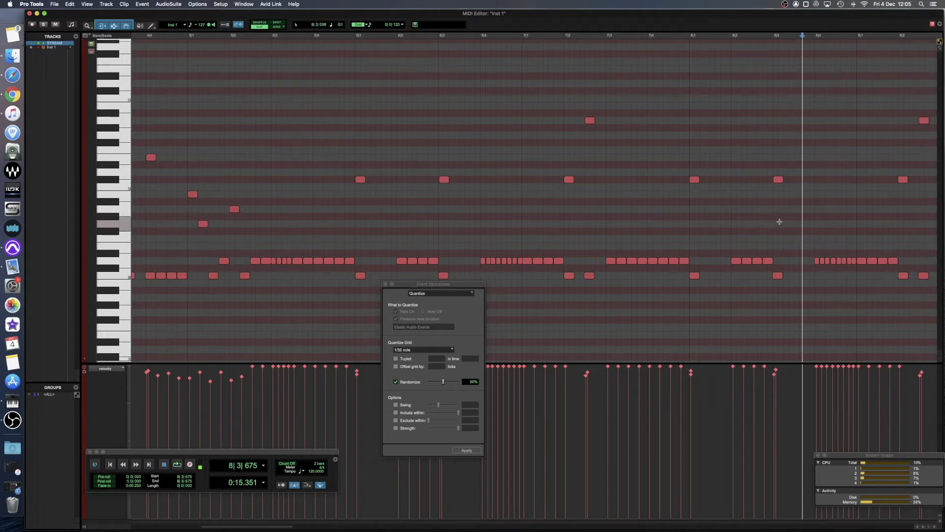
pyautogui.press('space')
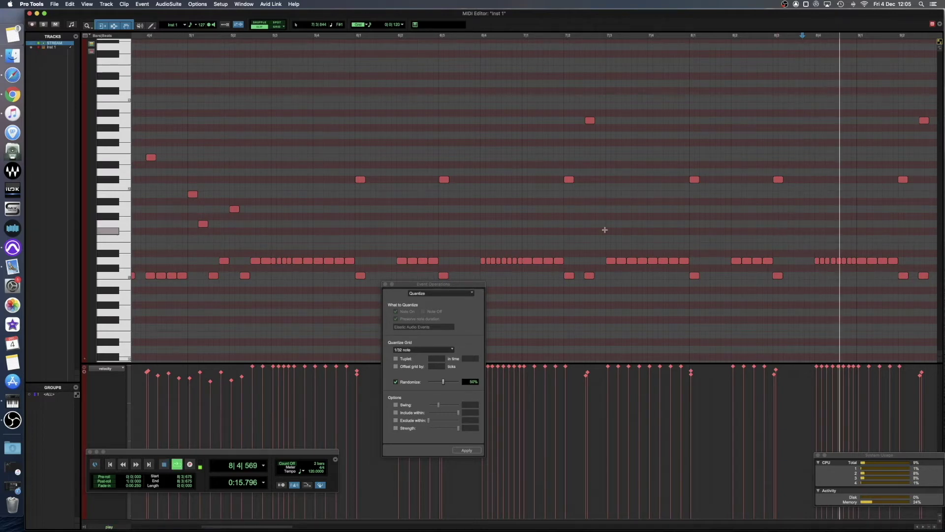
pyautogui.press('space')
# - Quantize all the longer D1 notes from bar 5 onward to a 1/16-note grid with 50% randomization and play them back
pyautogui.click(260, 244)
pyautogui.moveTo(295, 252); pyautogui.dragTo(458, 265)
pyautogui.click(424, 350)
pyautogui.click(421, 343)
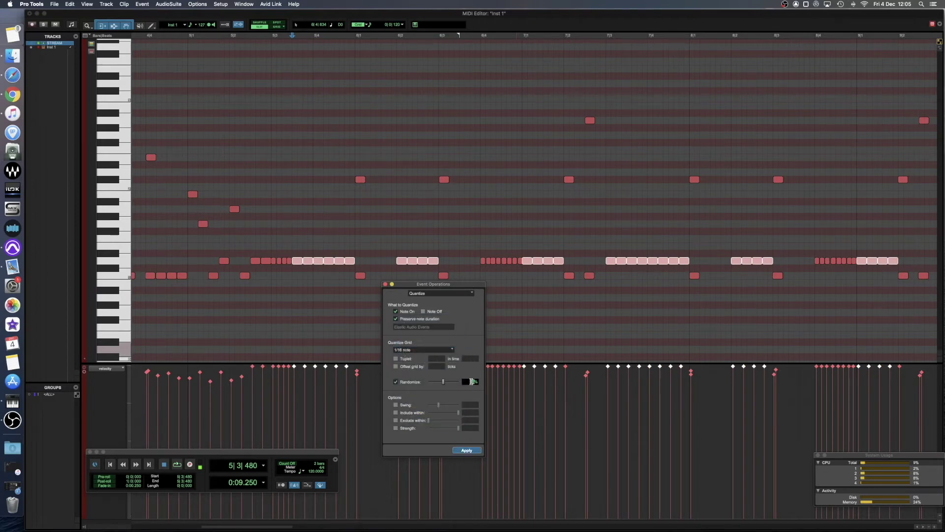
pyautogui.click(468, 451)
pyautogui.press('space')
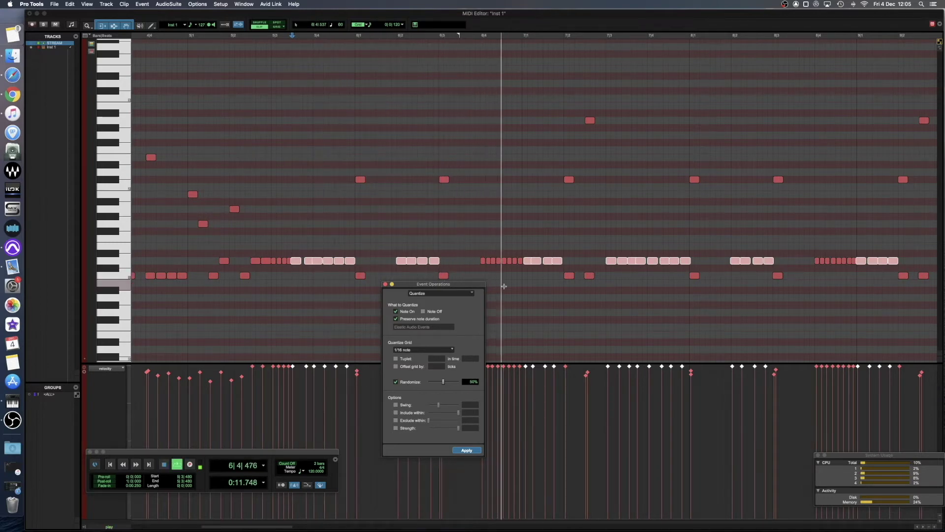
pyautogui.press('space')
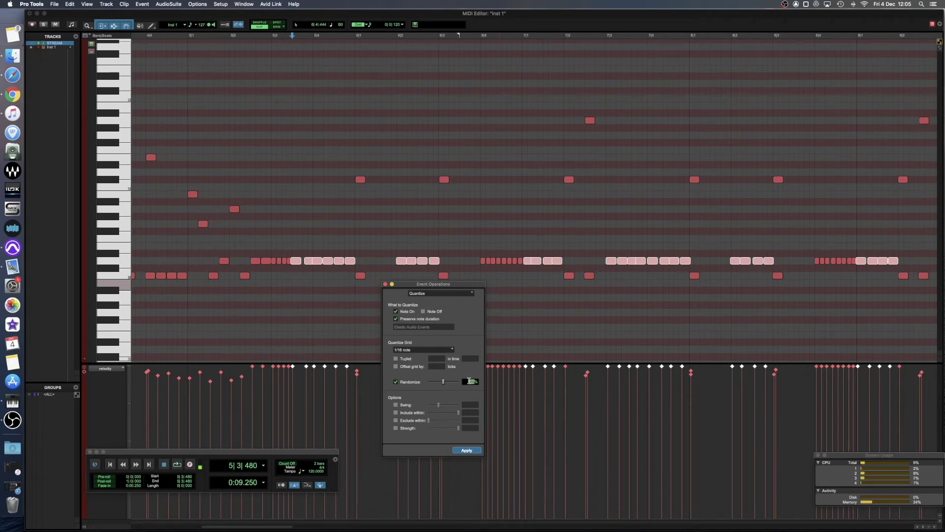
# - Reapply the 1/16-note quantization to the selected D1 notes with randomization set to 25% and play the result
pyautogui.press('Return')
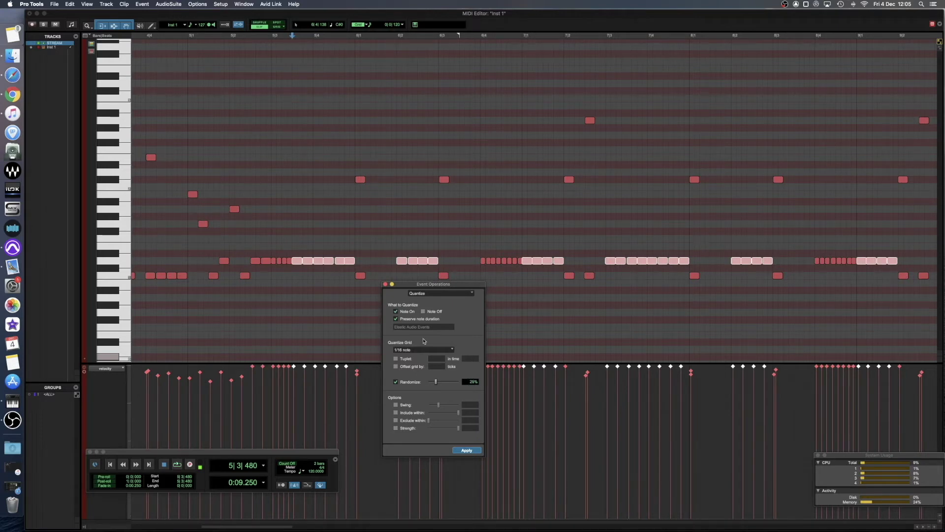
pyautogui.press('space')
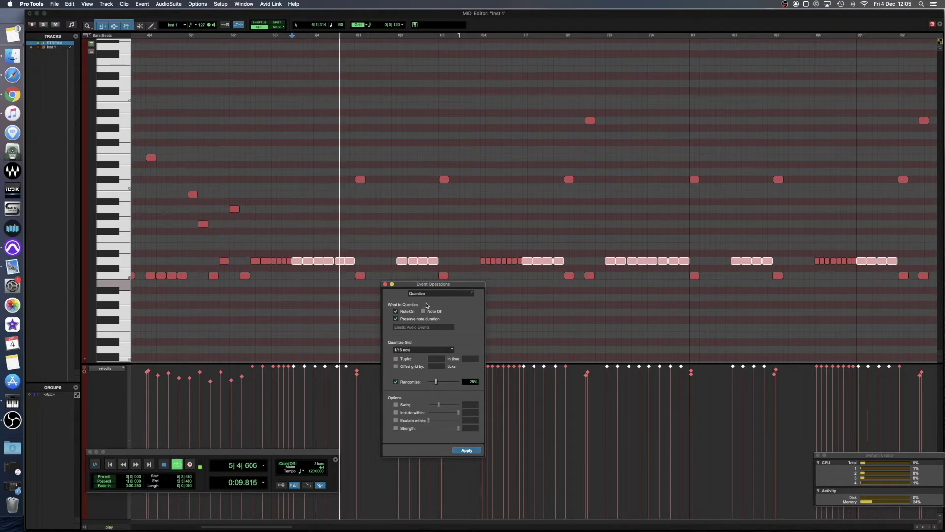
pyautogui.click(485, 254)
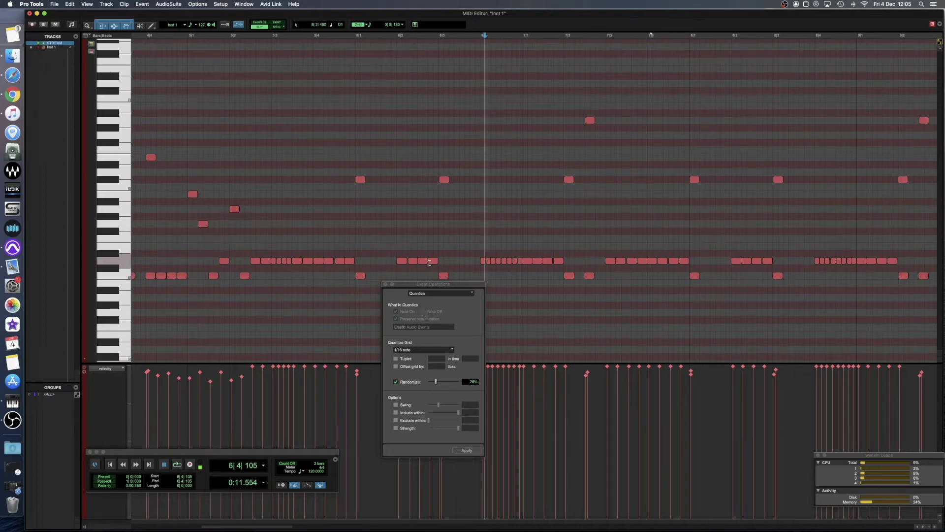
# - Play back the pattern and inspect the timing of individual 1/16 D1 notes across bars 5 to 7
pyautogui.moveTo(426, 286); pyautogui.dragTo(434, 295)
pyautogui.press('space')
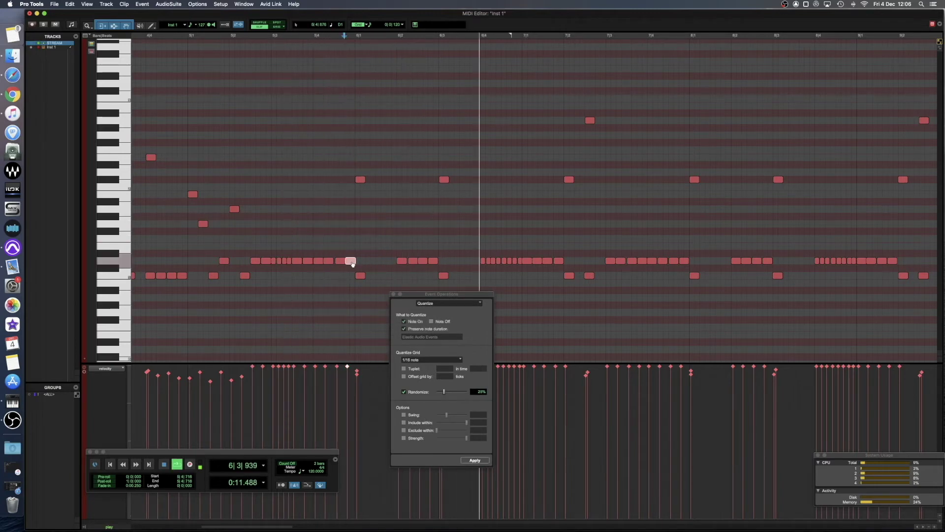
pyautogui.click(340, 262)
pyautogui.click(412, 261)
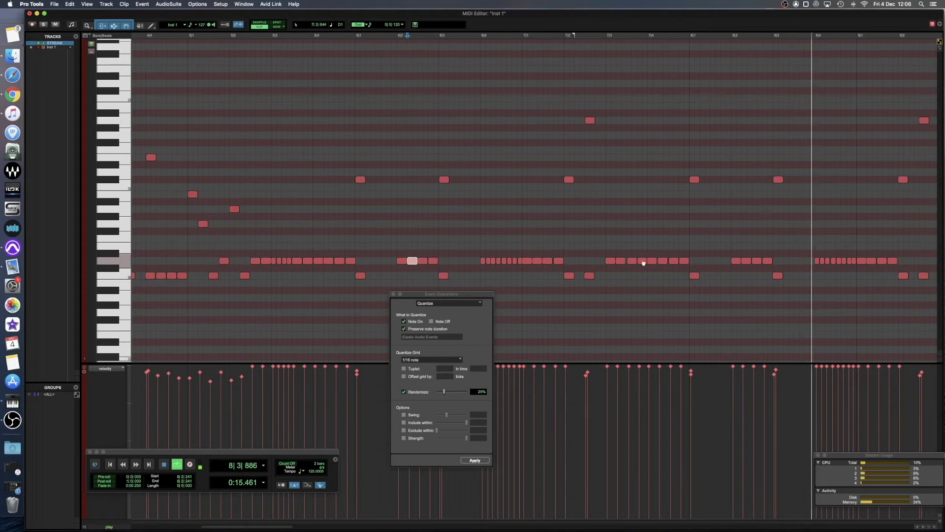
pyautogui.press('space')
pyautogui.click(619, 261)
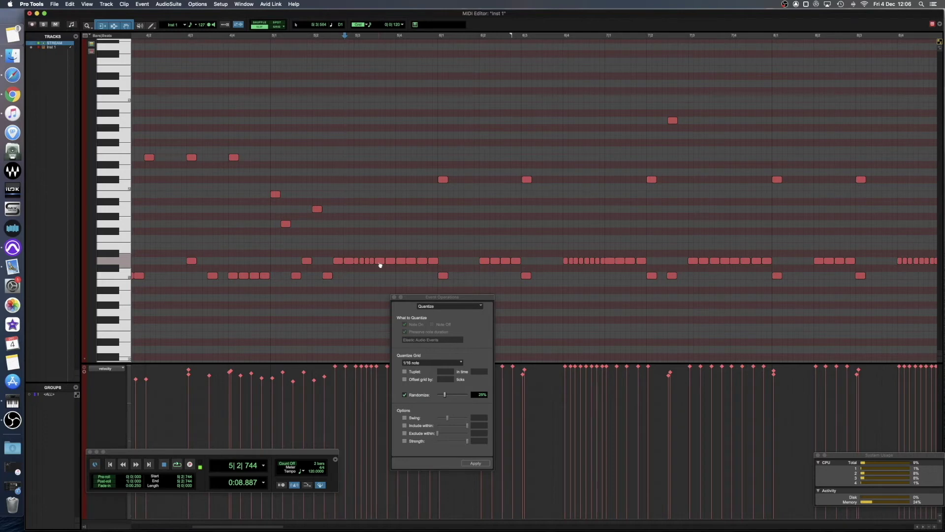
pyautogui.click(375, 239)
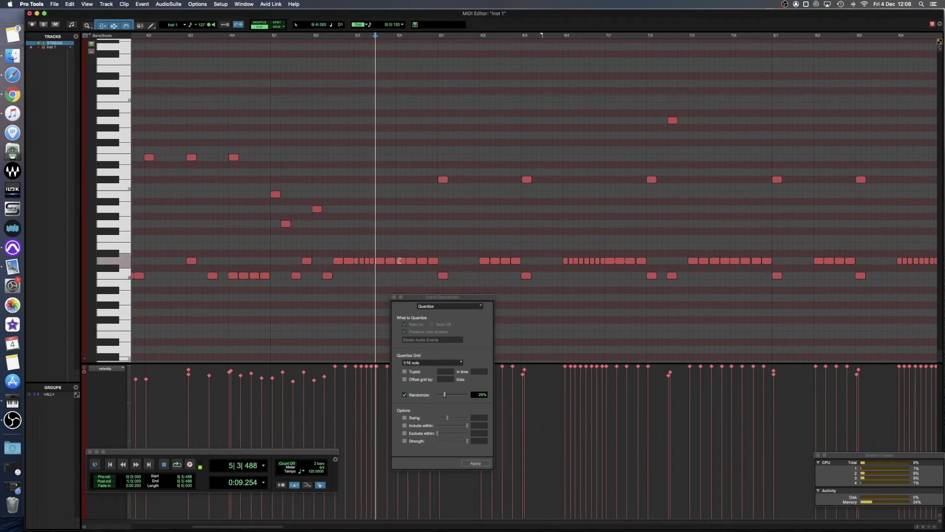
pyautogui.click(561, 247)
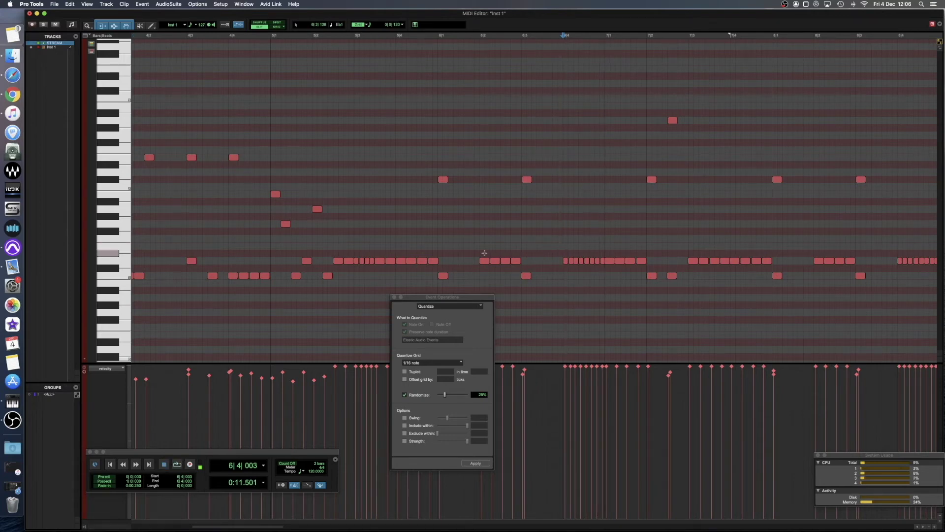
# - Set the 1/16 D1 notes' velocity to 115, limited between 110 and 120 and randomized by 5, and play them back
pyautogui.click(381, 252)
pyautogui.click(445, 306)
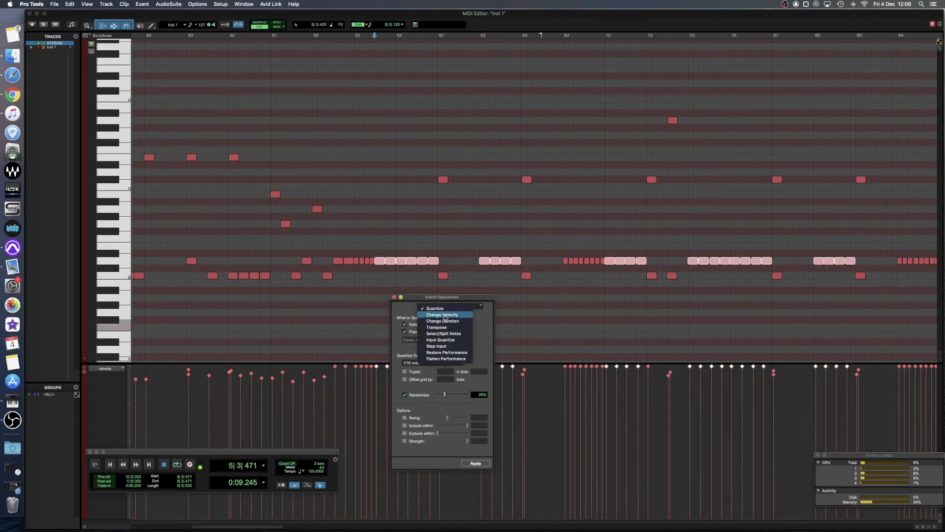
pyautogui.click(445, 315)
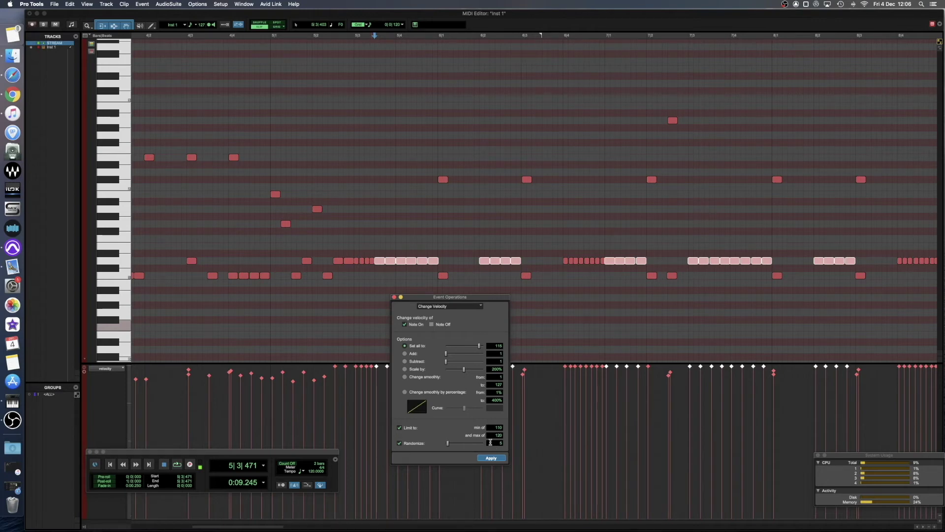
pyautogui.click(494, 458)
pyautogui.moveTo(451, 297); pyautogui.dragTo(284, 287)
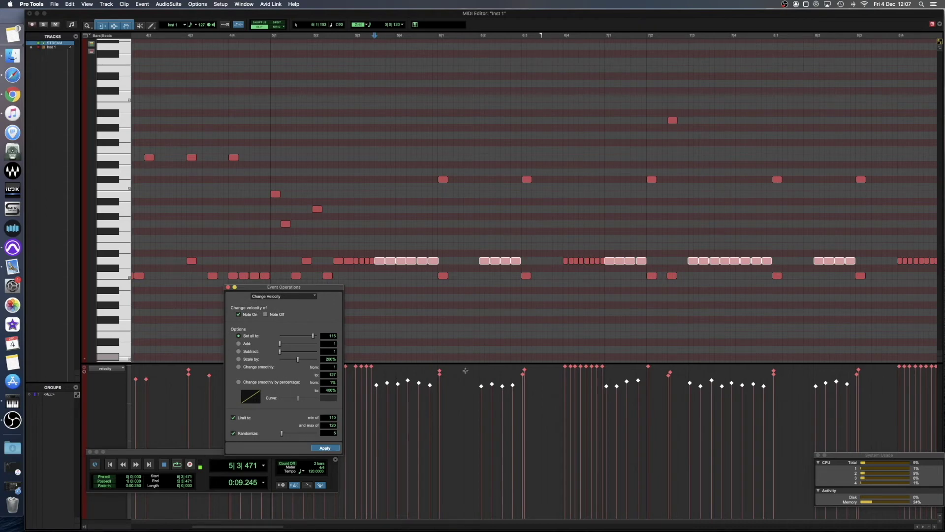
pyautogui.press('space')
pyautogui.press('space')
# - Audition the selected D1 notes at a much lower velocity, and raise them to just above their starting level
pyautogui.moveTo(408, 382); pyautogui.dragTo(409, 450)
pyautogui.press('space')
pyautogui.press('space')
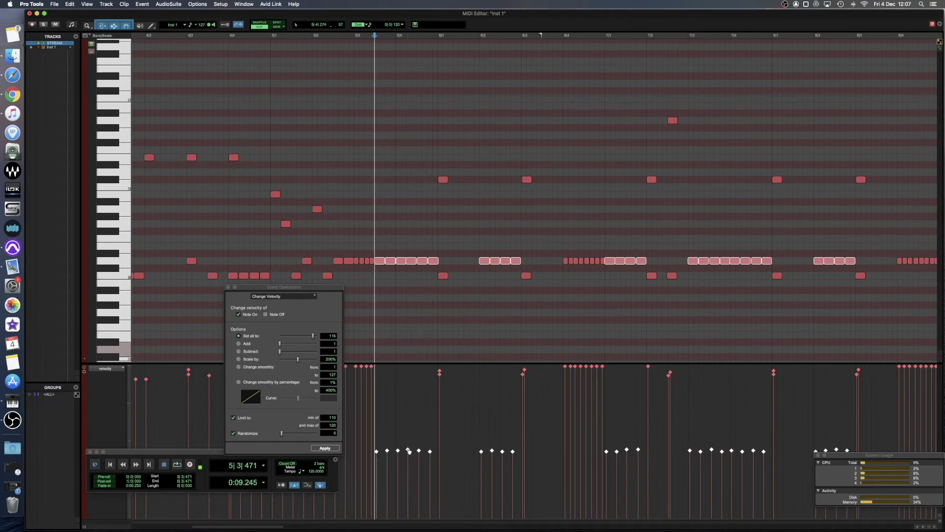
pyautogui.moveTo(408, 390); pyautogui.dragTo(412, 378)
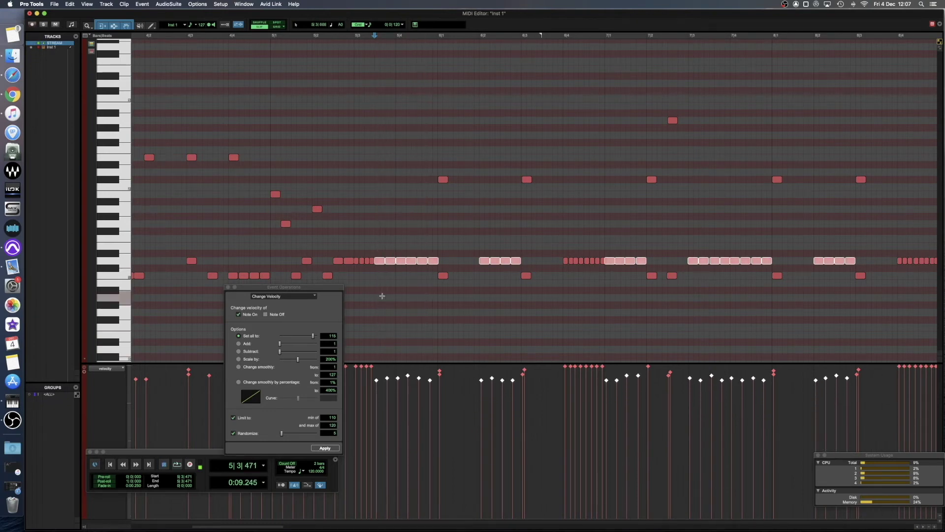
# - Vary the velocities of the individual 1/16 D1 notes following the bar 5 roll, making the last one the softest
pyautogui.click(376, 380)
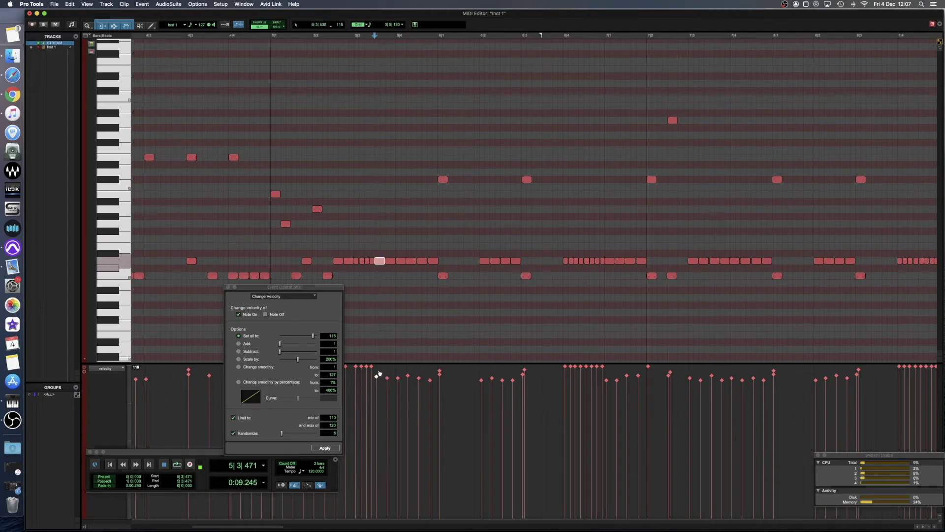
pyautogui.click(398, 377)
pyautogui.click(420, 378)
pyautogui.moveTo(430, 380)
pyautogui.mouseDown()
pyautogui.moveTo(431, 390)
pyautogui.moveTo(408, 381)
pyautogui.mouseUp()
# - Shape the four D1 notes at bar 6 beat 2 into a steep rising velocity ramp and play them back
pyautogui.moveTo(482, 380); pyautogui.dragTo(481, 371)
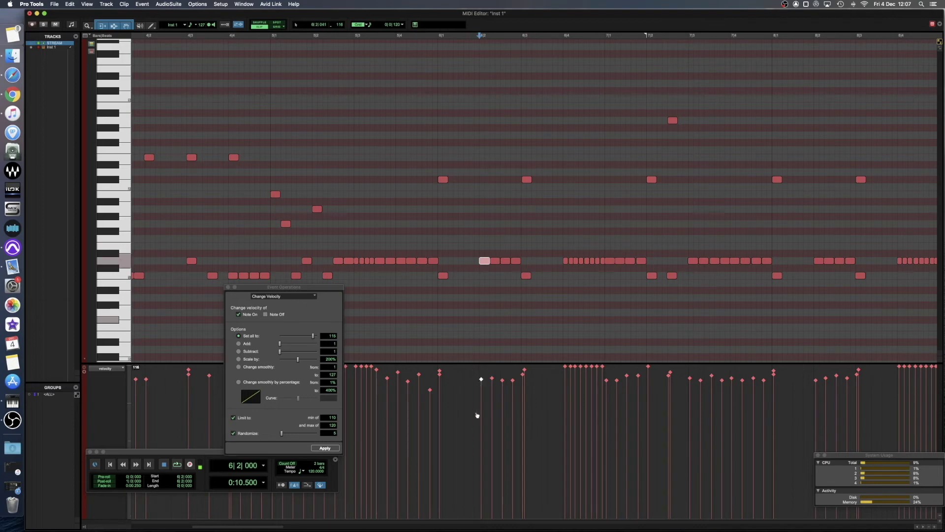
pyautogui.moveTo(492, 380); pyautogui.dragTo(492, 443)
pyautogui.moveTo(502, 380); pyautogui.dragTo(502, 421)
pyautogui.click(512, 379)
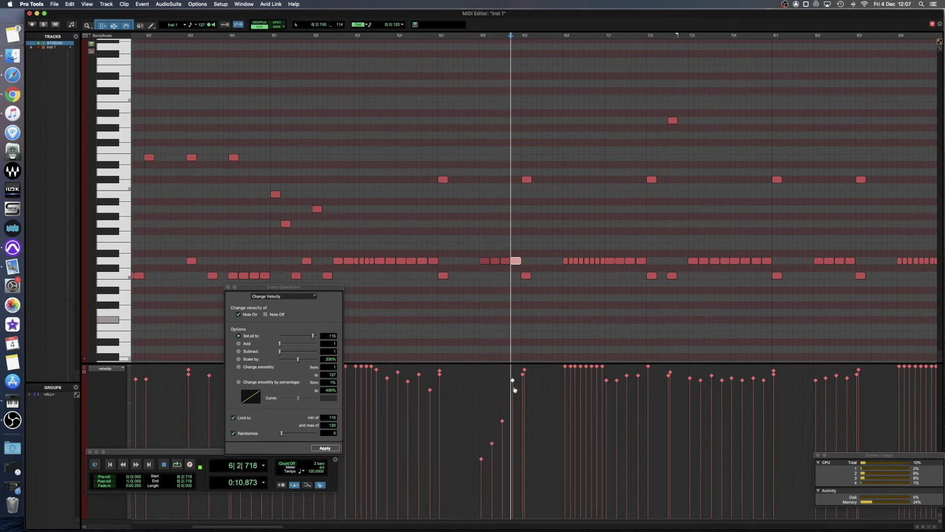
pyautogui.click(464, 331)
pyautogui.press('space')
pyautogui.press('space')
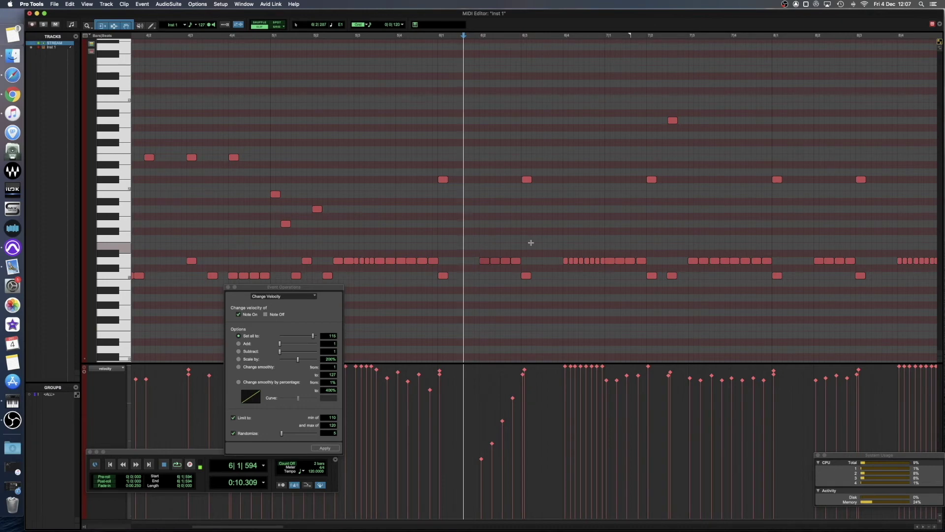
# - Give the four D1 notes at bar 8 beat 2 rising velocities from soft to loud and play back the result
pyautogui.click(575, 260)
pyautogui.hscroll(3, 581, 262)
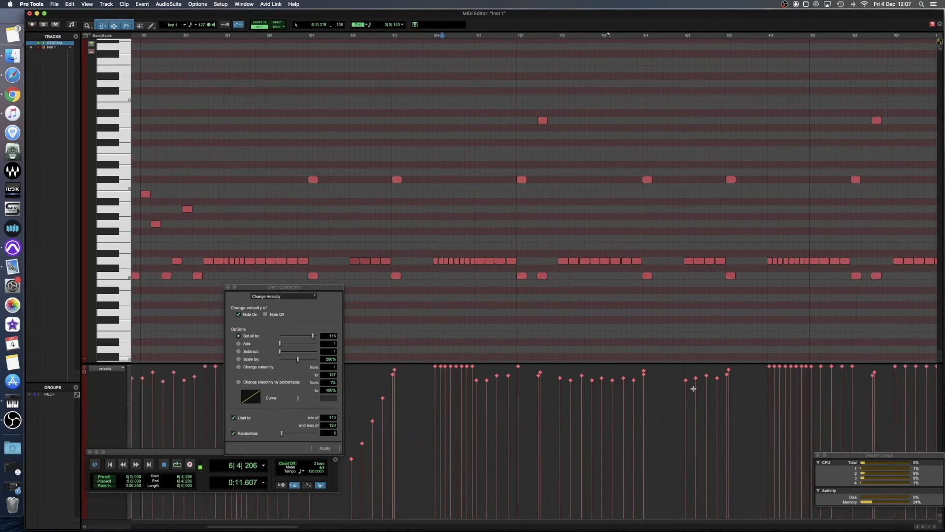
pyautogui.moveTo(686, 380); pyautogui.dragTo(686, 444)
pyautogui.moveTo(696, 378); pyautogui.dragTo(695, 388)
pyautogui.moveTo(706, 424); pyautogui.dragTo(709, 421)
pyautogui.moveTo(706, 376)
pyautogui.mouseDown()
pyautogui.moveTo(710, 395)
pyautogui.moveTo(718, 389)
pyautogui.mouseUp()
pyautogui.press('space')
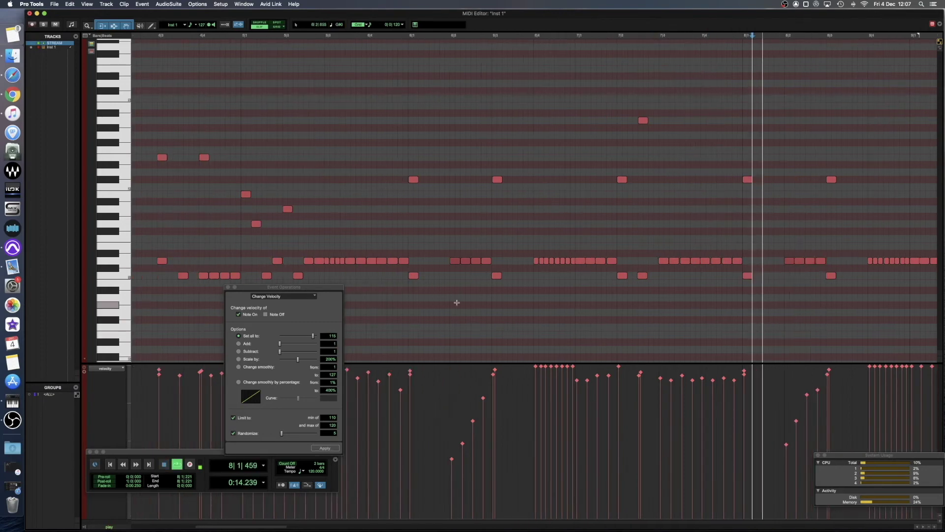
pyautogui.click(422, 302)
pyautogui.press('space')
# - Lower the velocities of the last three 1/16 D1 notes following the bar 6 roll by slightly different amounts
pyautogui.click(383, 303)
pyautogui.hscroll(-1, 541, 354)
pyautogui.moveTo(610, 381)
pyautogui.mouseDown()
pyautogui.moveTo(612, 395)
pyautogui.moveTo(621, 376)
pyautogui.moveTo(632, 394)
pyautogui.mouseUp()
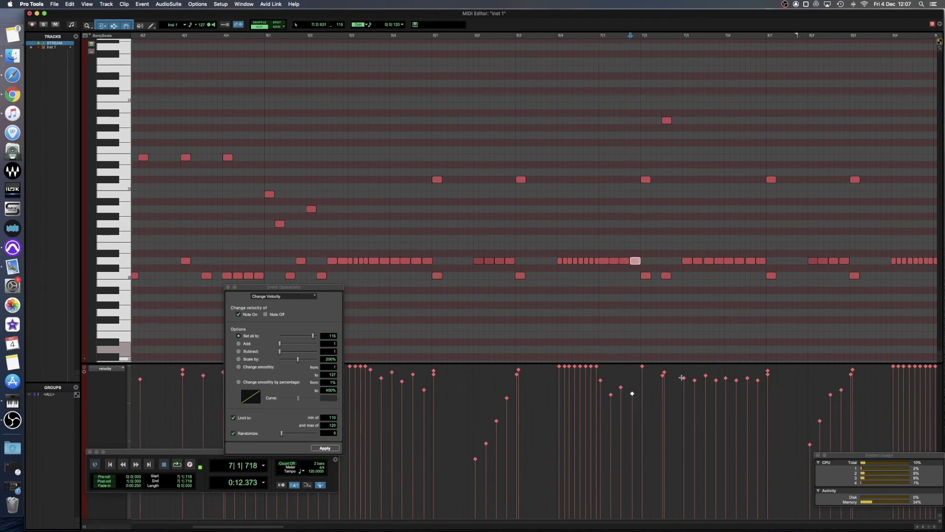
# - Lower the velocities of the unaccented D1 notes in the bar 7 run, leaving three accents loud, and play it back
pyautogui.click(682, 378)
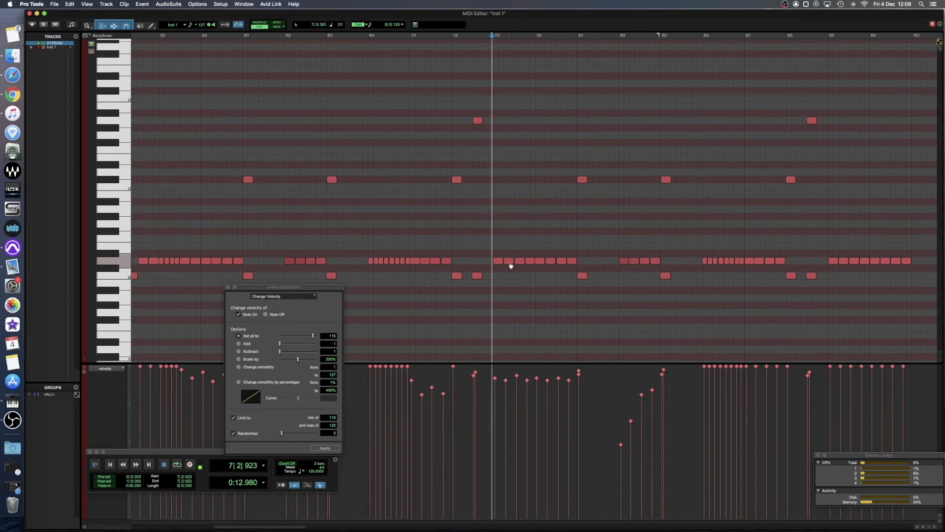
pyautogui.moveTo(511, 265); pyautogui.dragTo(524, 267)
pyautogui.keyDown('shift'); pyautogui.click(539, 260); pyautogui.keyUp('shift')
pyautogui.keyDown('shift'); pyautogui.click(550, 261); pyautogui.keyUp('shift')
pyautogui.keyDown('shift'); pyautogui.click(572, 261); pyautogui.keyUp('shift')
pyautogui.moveTo(520, 395); pyautogui.dragTo(522, 433)
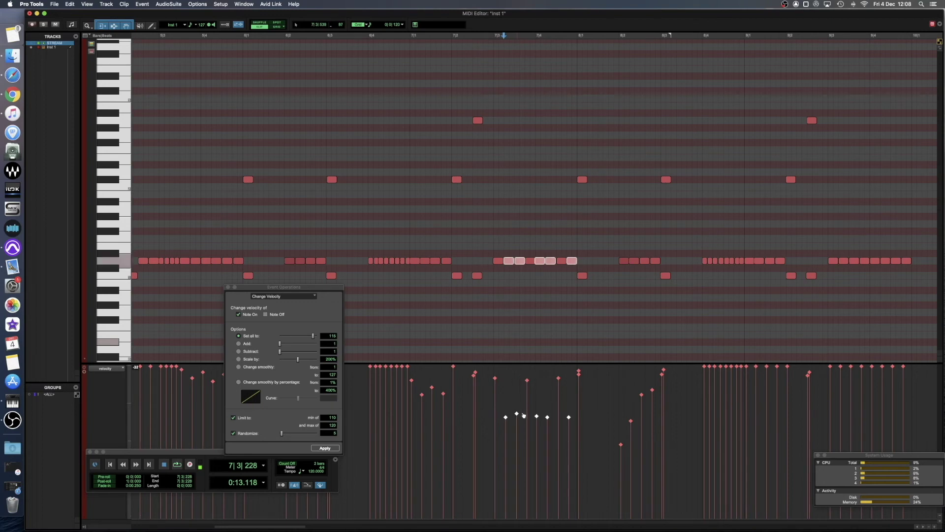
pyautogui.click(487, 314)
pyautogui.press('space')
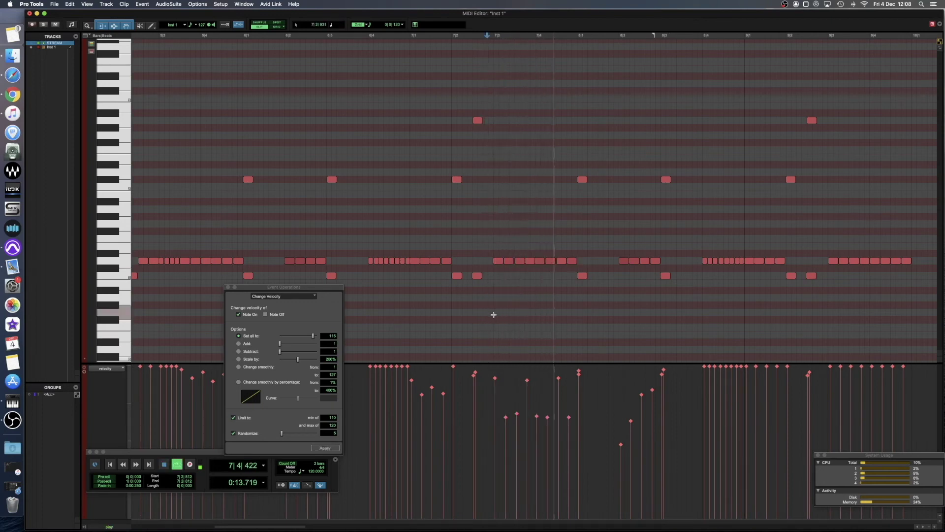
pyautogui.press('space')
# - Fine-tune the individual velocities in the bar 7 D1 run, softening its middle accent and varying the quieter notes, and play it back
pyautogui.click(495, 373)
pyautogui.click(528, 379)
pyautogui.click(507, 416)
pyautogui.moveTo(517, 414)
pyautogui.mouseDown()
pyautogui.moveTo(537, 410)
pyautogui.moveTo(547, 421)
pyautogui.moveTo(568, 407)
pyautogui.moveTo(558, 375)
pyautogui.moveTo(529, 388)
pyautogui.mouseUp()
pyautogui.click(568, 417)
pyautogui.click(558, 378)
pyautogui.click(481, 325)
pyautogui.press('space')
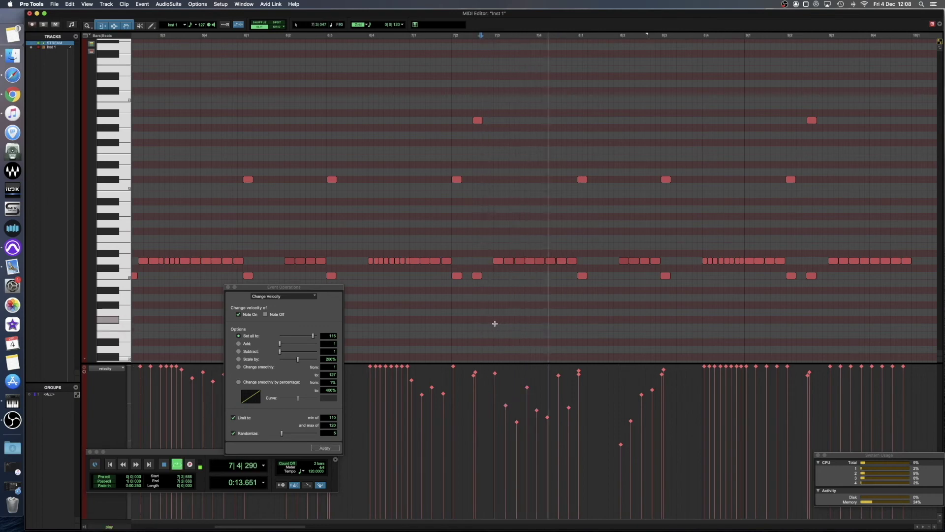
pyautogui.press('space')
# - Select the fast D1 rolls in bars 5, 6 and 8 and apply velocity 115, limited to 110–120 and randomized by 5
pyautogui.hscroll(-2, 484, 320)
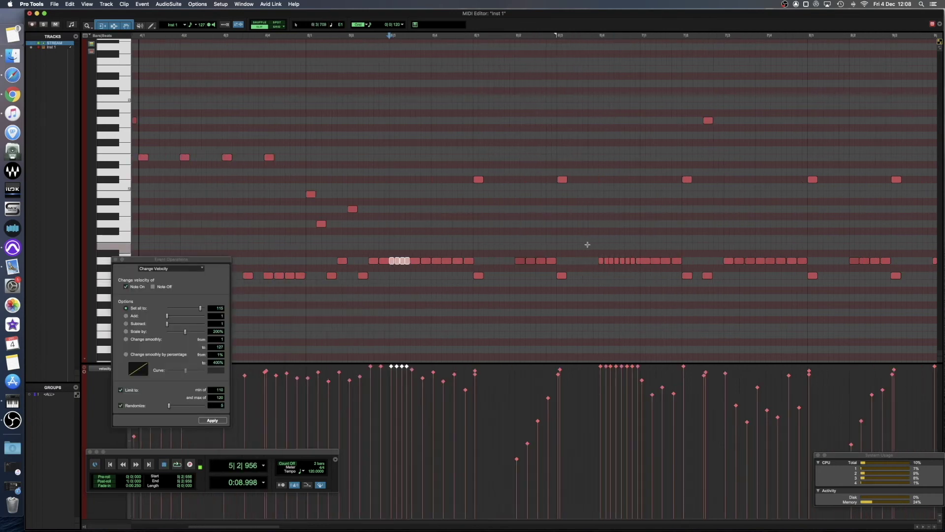
pyautogui.moveTo(587, 245); pyautogui.dragTo(639, 279)
pyautogui.hscroll(2, 651, 267)
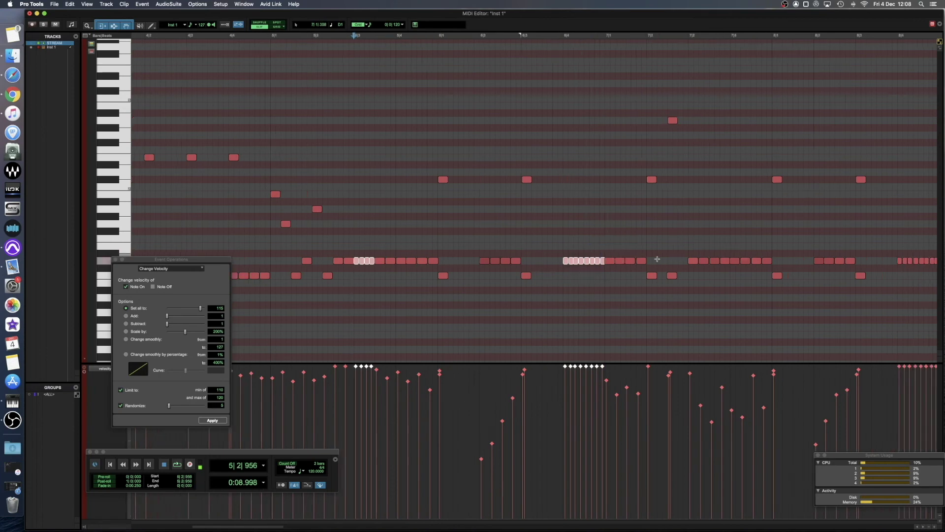
pyautogui.moveTo(861, 247); pyautogui.dragTo(906, 274)
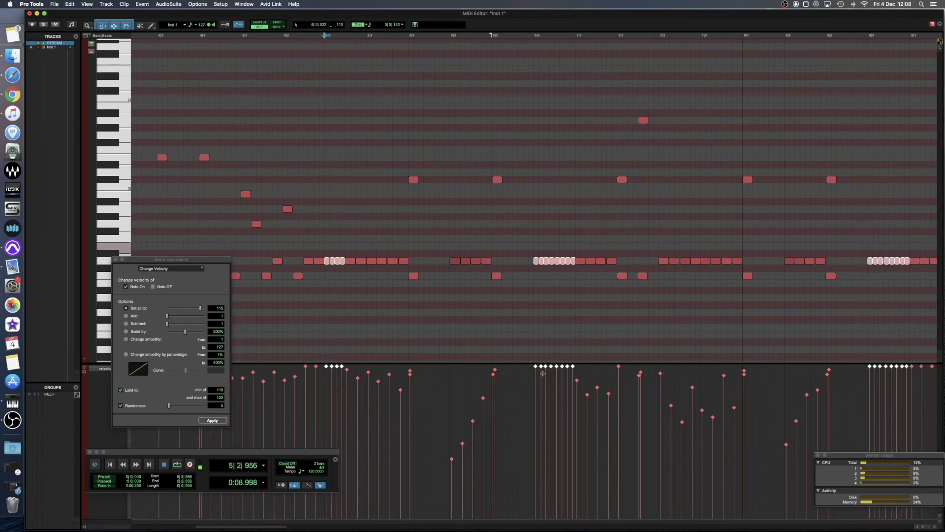
pyautogui.click(213, 421)
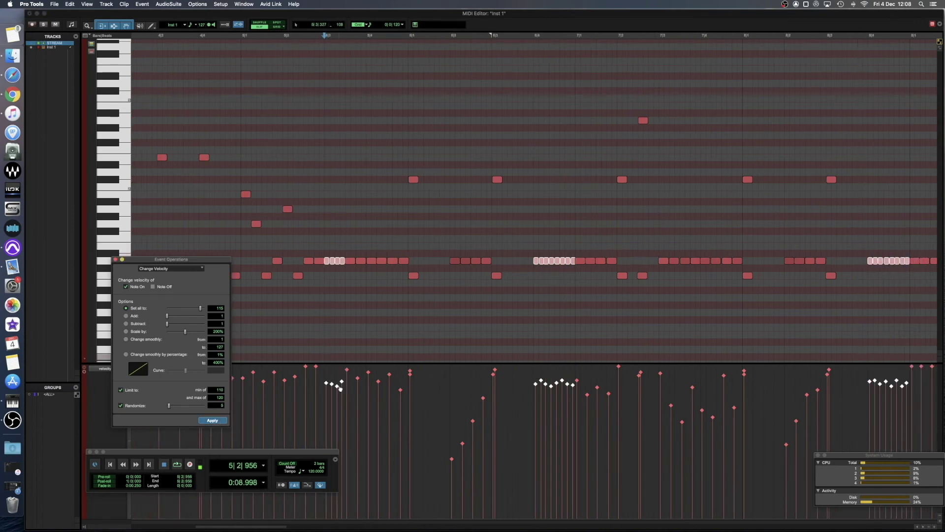
# - Lower the velocities of all selected fast rolls together, move the Event Operations window clear of the velocity lane, and audition the bar 5 roll
pyautogui.moveTo(339, 400)
pyautogui.mouseDown()
pyautogui.moveTo(338, 440)
pyautogui.moveTo(346, 416)
pyautogui.mouseUp()
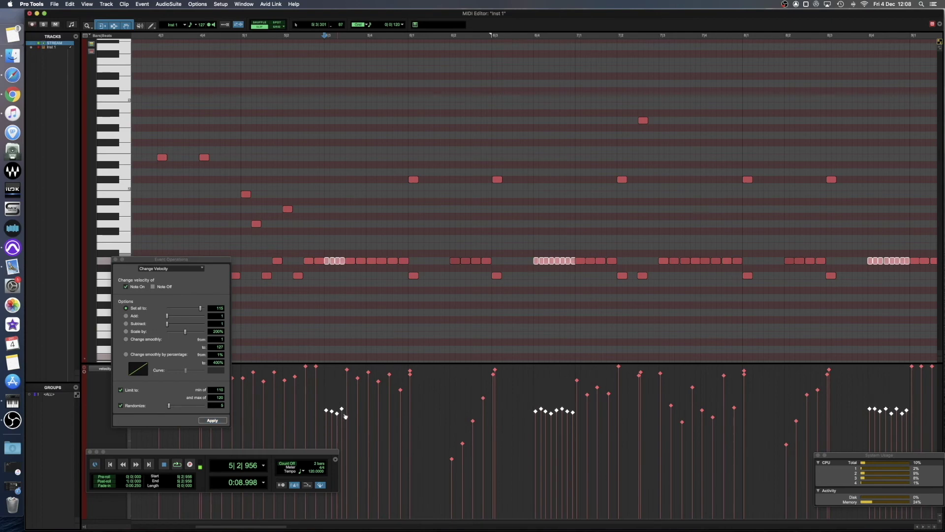
pyautogui.moveTo(168, 262); pyautogui.dragTo(167, 170)
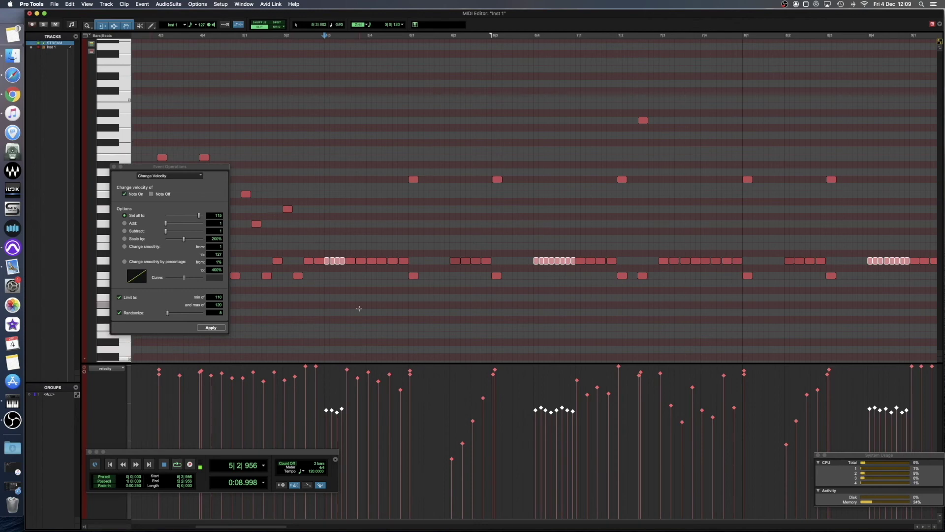
pyautogui.click(322, 315)
pyautogui.press('space')
pyautogui.press('space')
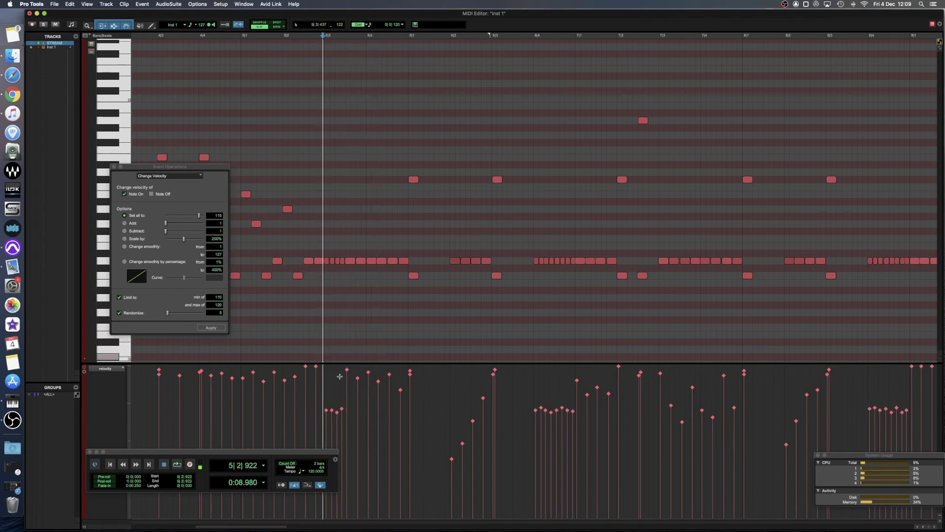
# - Try the bar 5 roll at a much lower velocity and play it back
pyautogui.moveTo(313, 401); pyautogui.dragTo(348, 464)
pyautogui.press('space')
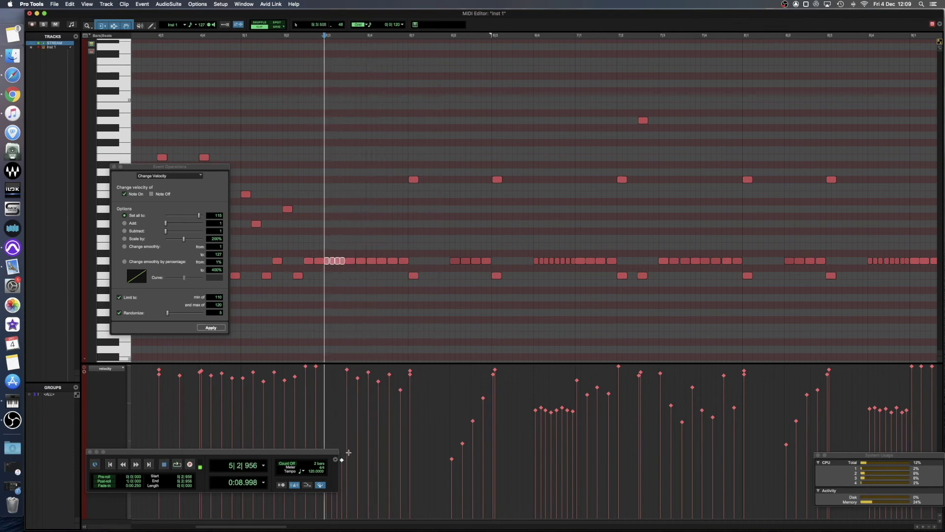
pyautogui.press('space')
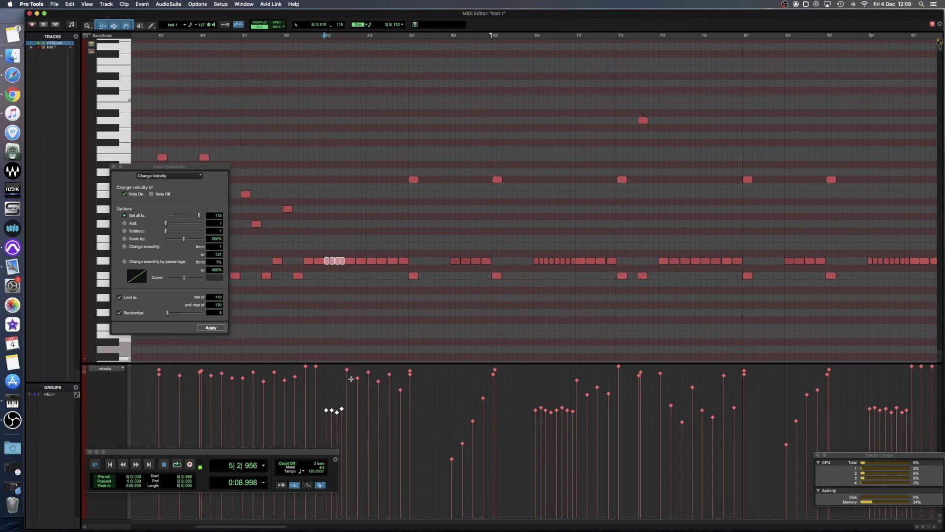
# - Soften the two D1 notes before the bar 5 roll and shape the roll's velocities into a gentle rise
pyautogui.moveTo(316, 367)
pyautogui.mouseDown()
pyautogui.moveTo(315, 379)
pyautogui.moveTo(306, 380)
pyautogui.mouseUp()
pyautogui.click(326, 409)
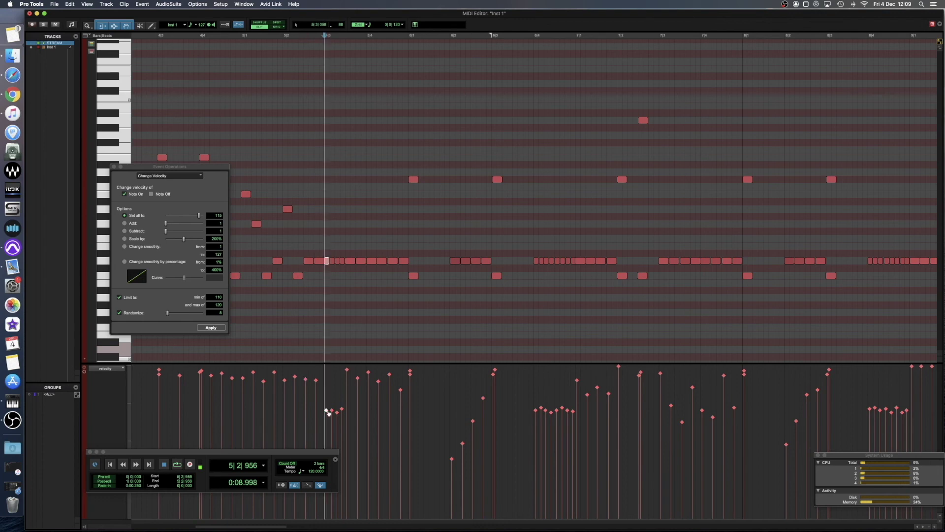
pyautogui.click(332, 425)
pyautogui.click(342, 416)
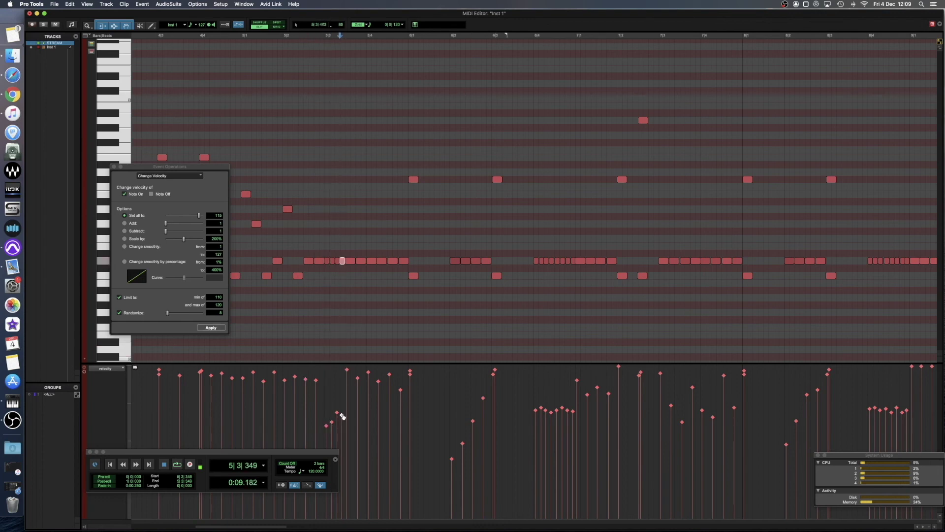
# - Vary the individual velocities of the fast D1 roll at bar 6 beat 4 so they rise unevenly towards its end
pyautogui.moveTo(535, 411)
pyautogui.mouseDown()
pyautogui.moveTo(541, 430)
pyautogui.moveTo(561, 414)
pyautogui.moveTo(573, 423)
pyautogui.mouseUp()
pyautogui.click(546, 410)
pyautogui.click(557, 409)
pyautogui.click(567, 410)
pyautogui.click(527, 391)
# - Play back the humanized drum pattern from the end of bar 4 into bar 8
pyautogui.hscroll(5, 586, 349)
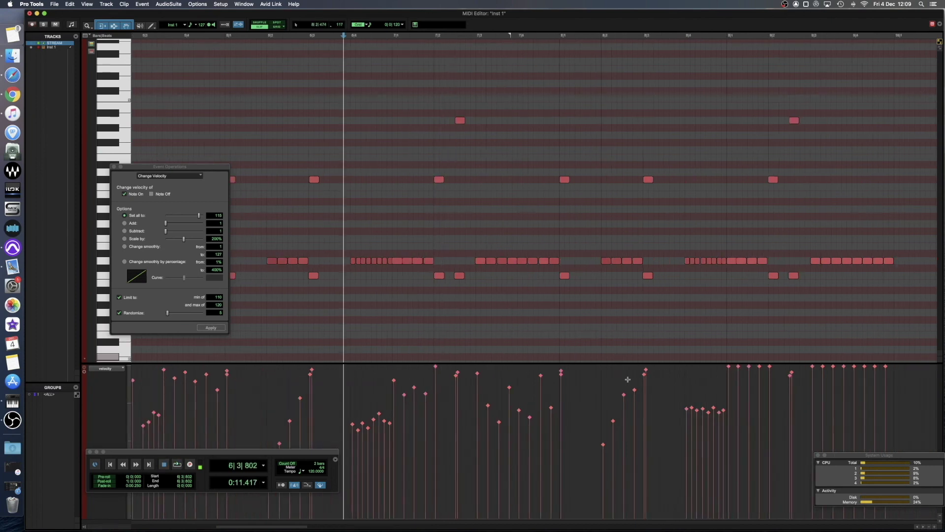
pyautogui.hscroll(-5, 719, 409)
pyautogui.click(251, 318)
pyautogui.press('space')
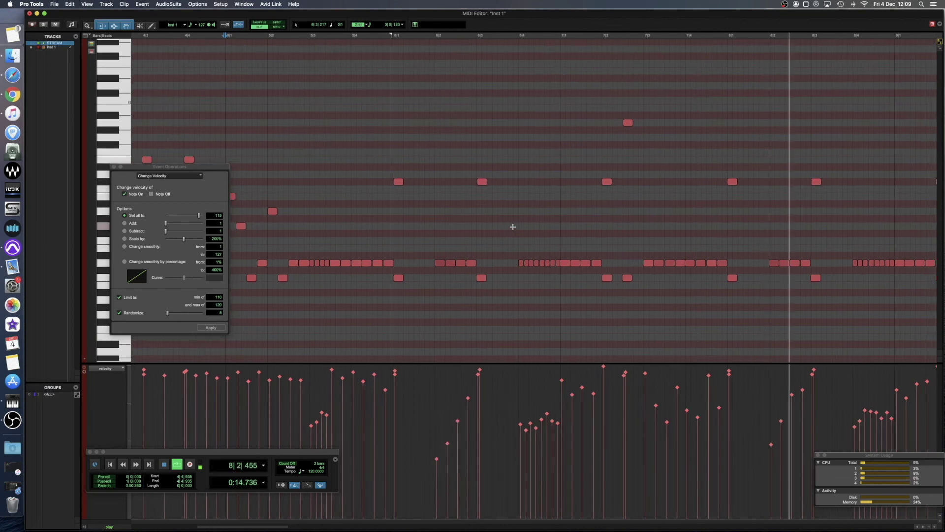
pyautogui.press('space')
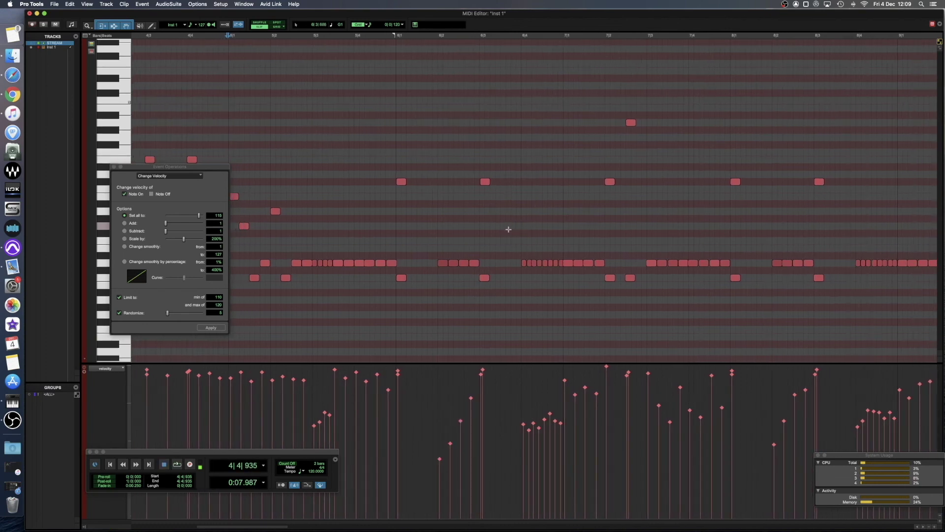